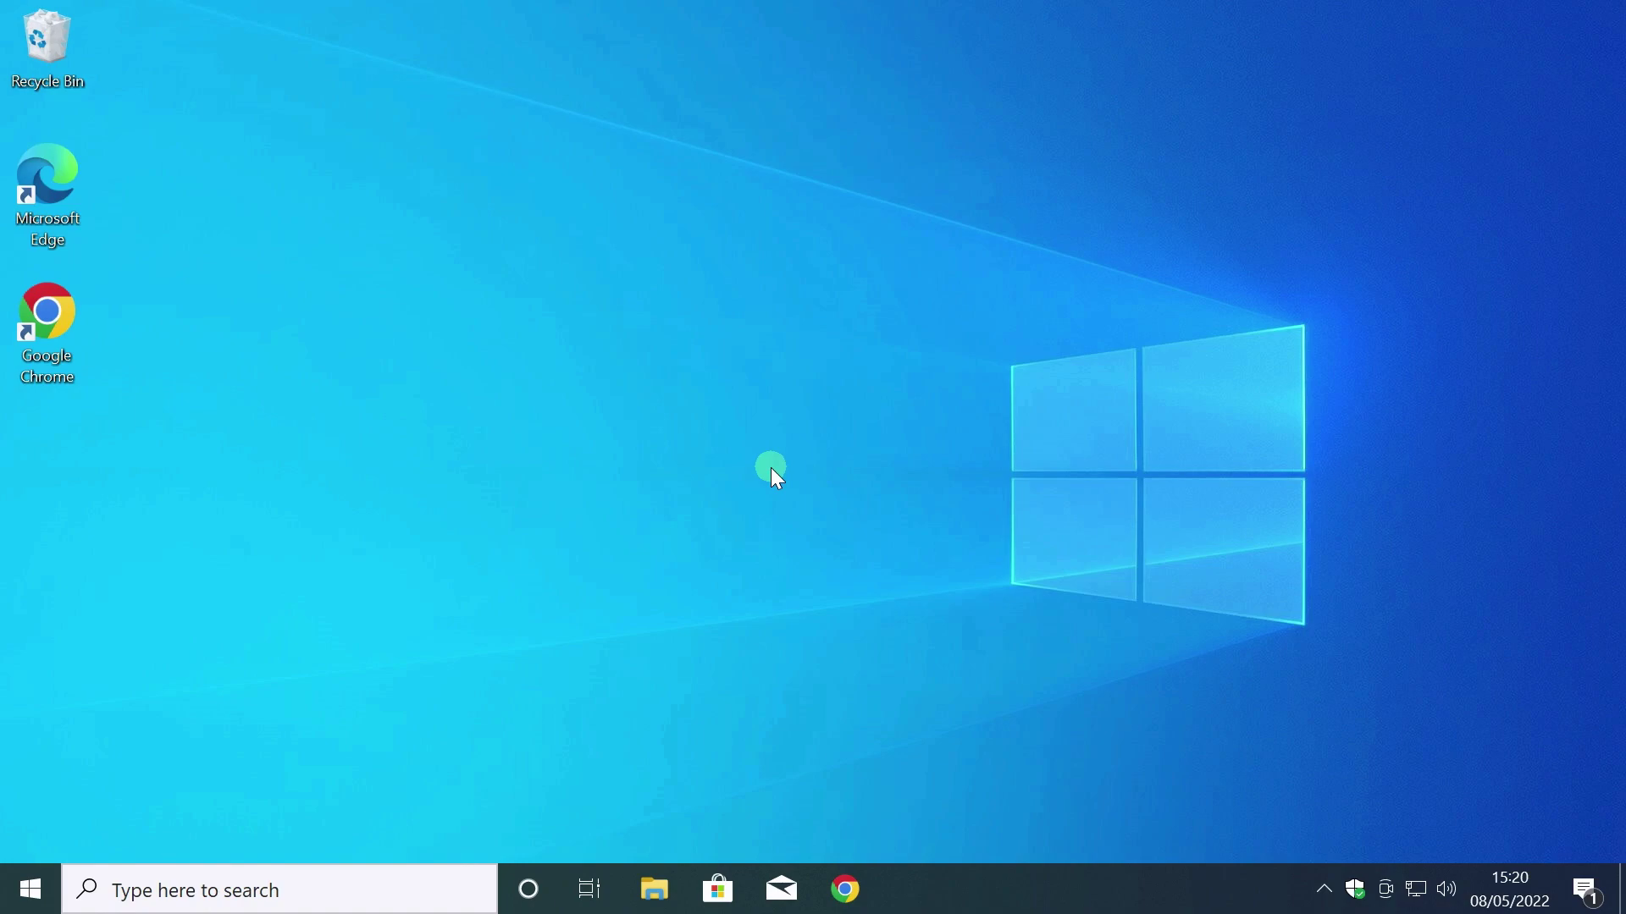
Open Disk Management and confirm in Disk 0's properties that its partition style is MBR
right_click(40, 896)
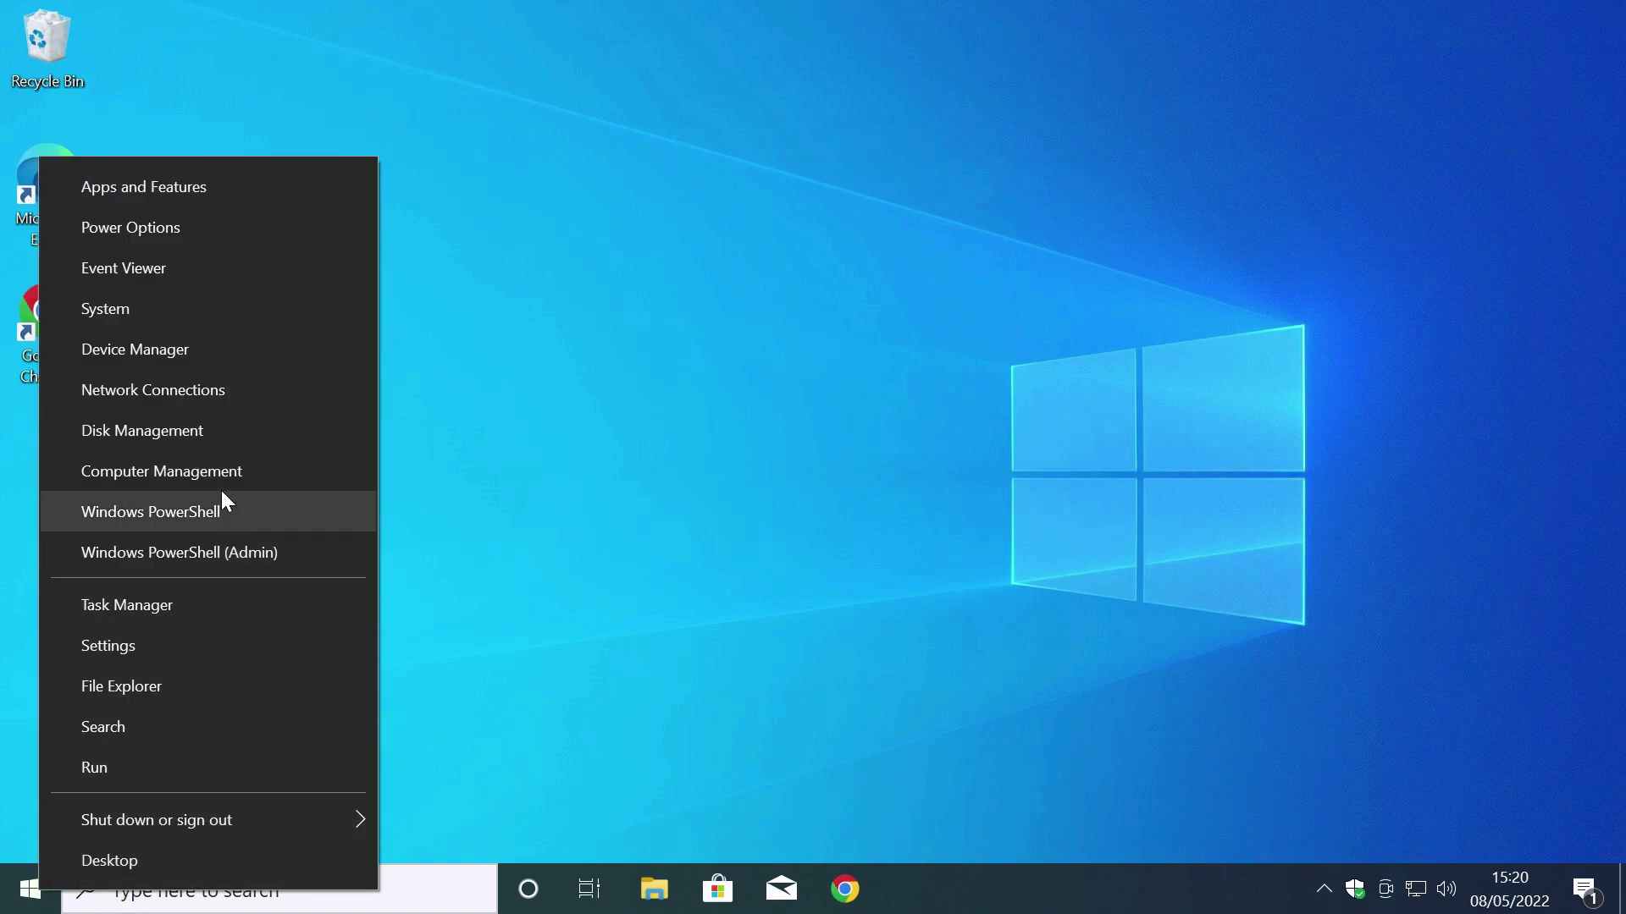
left_click(279, 441)
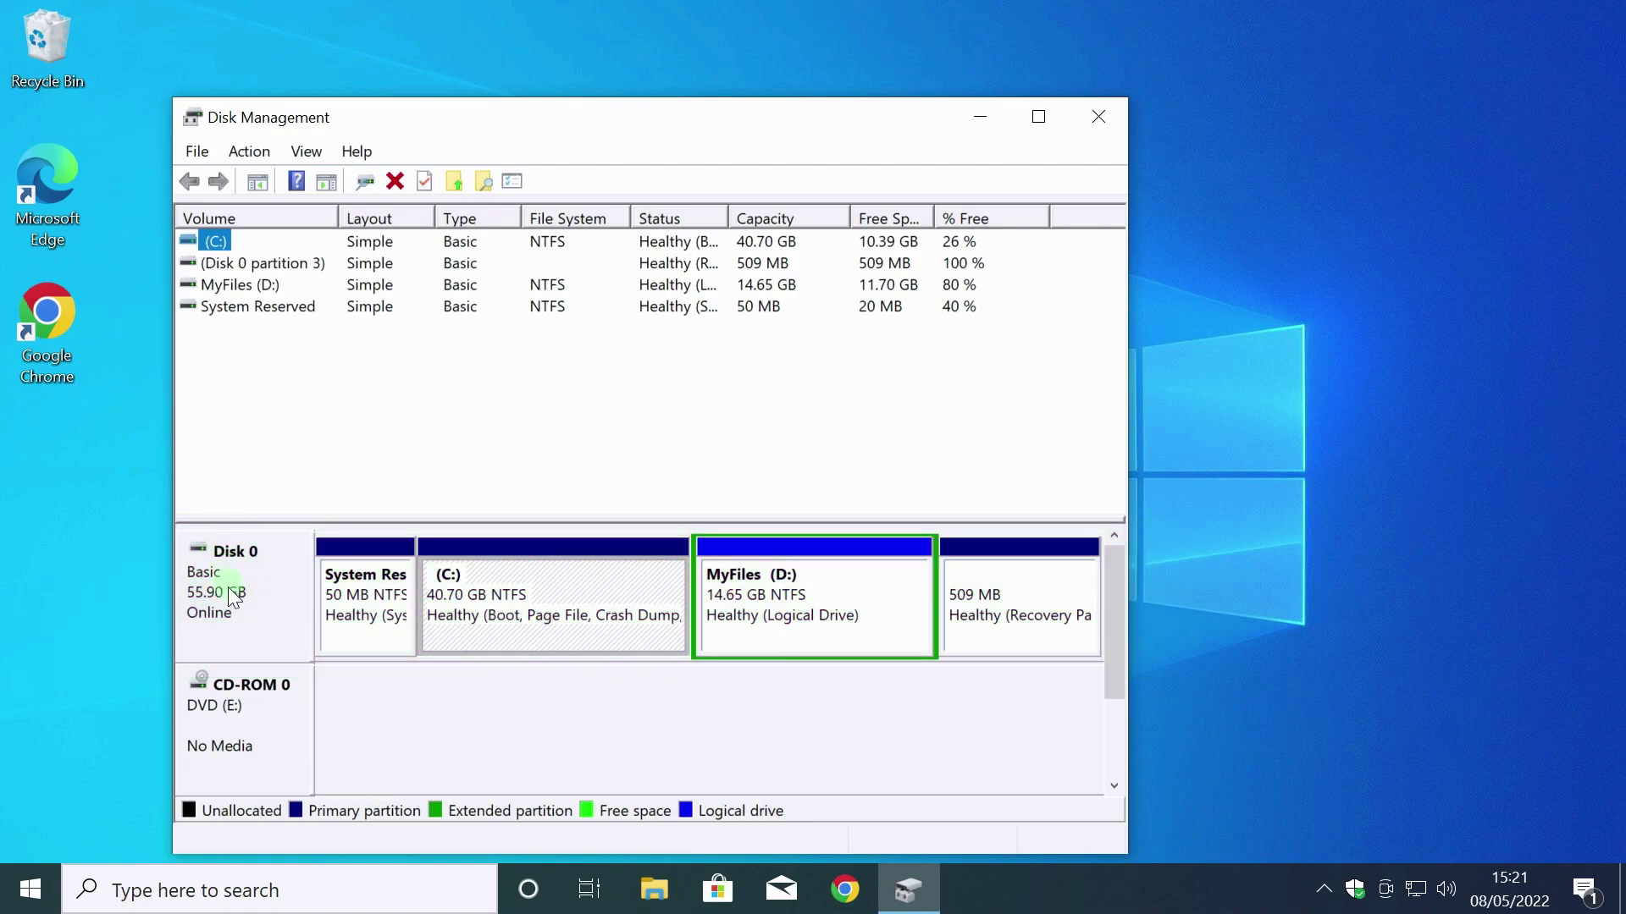
right_click(258, 591)
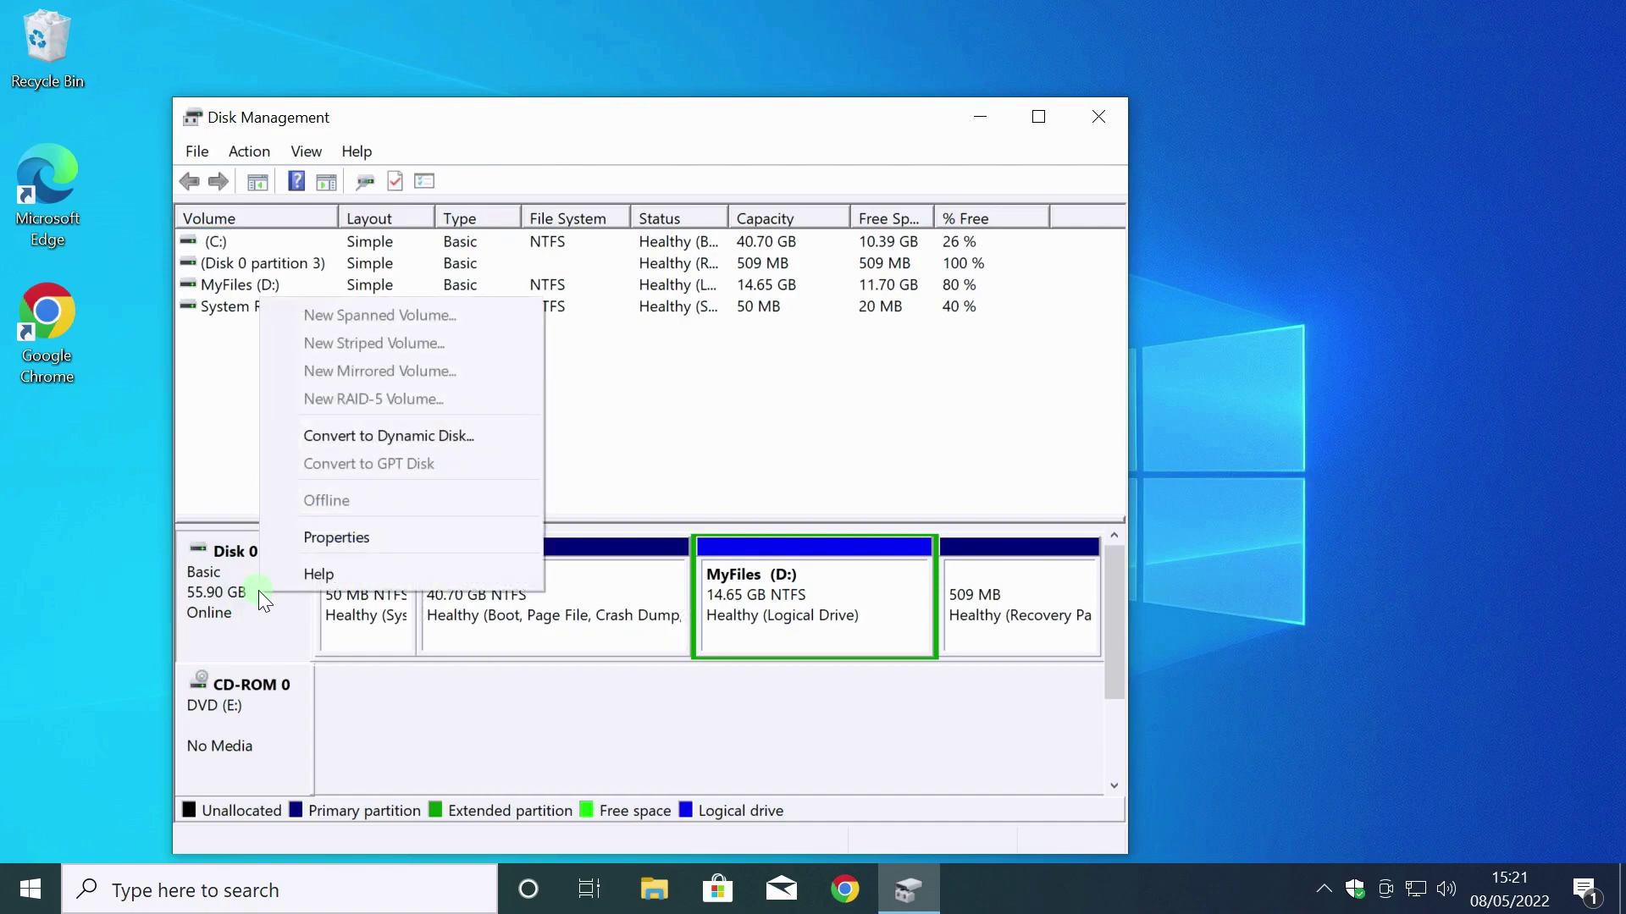
left_click(340, 539)
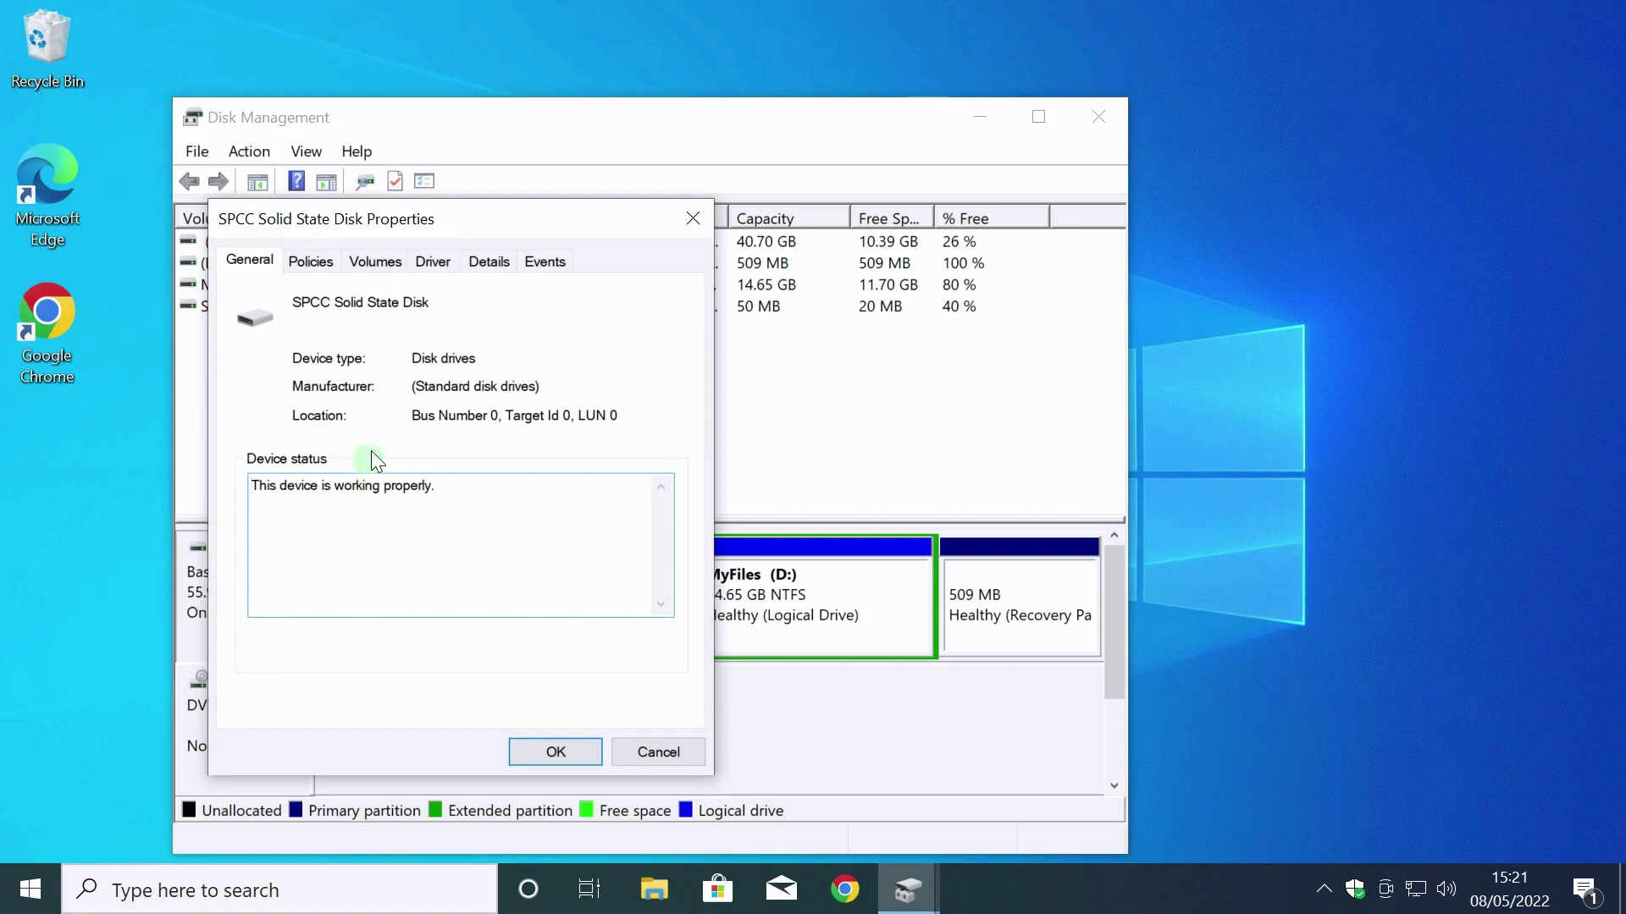
left_click(390, 273)
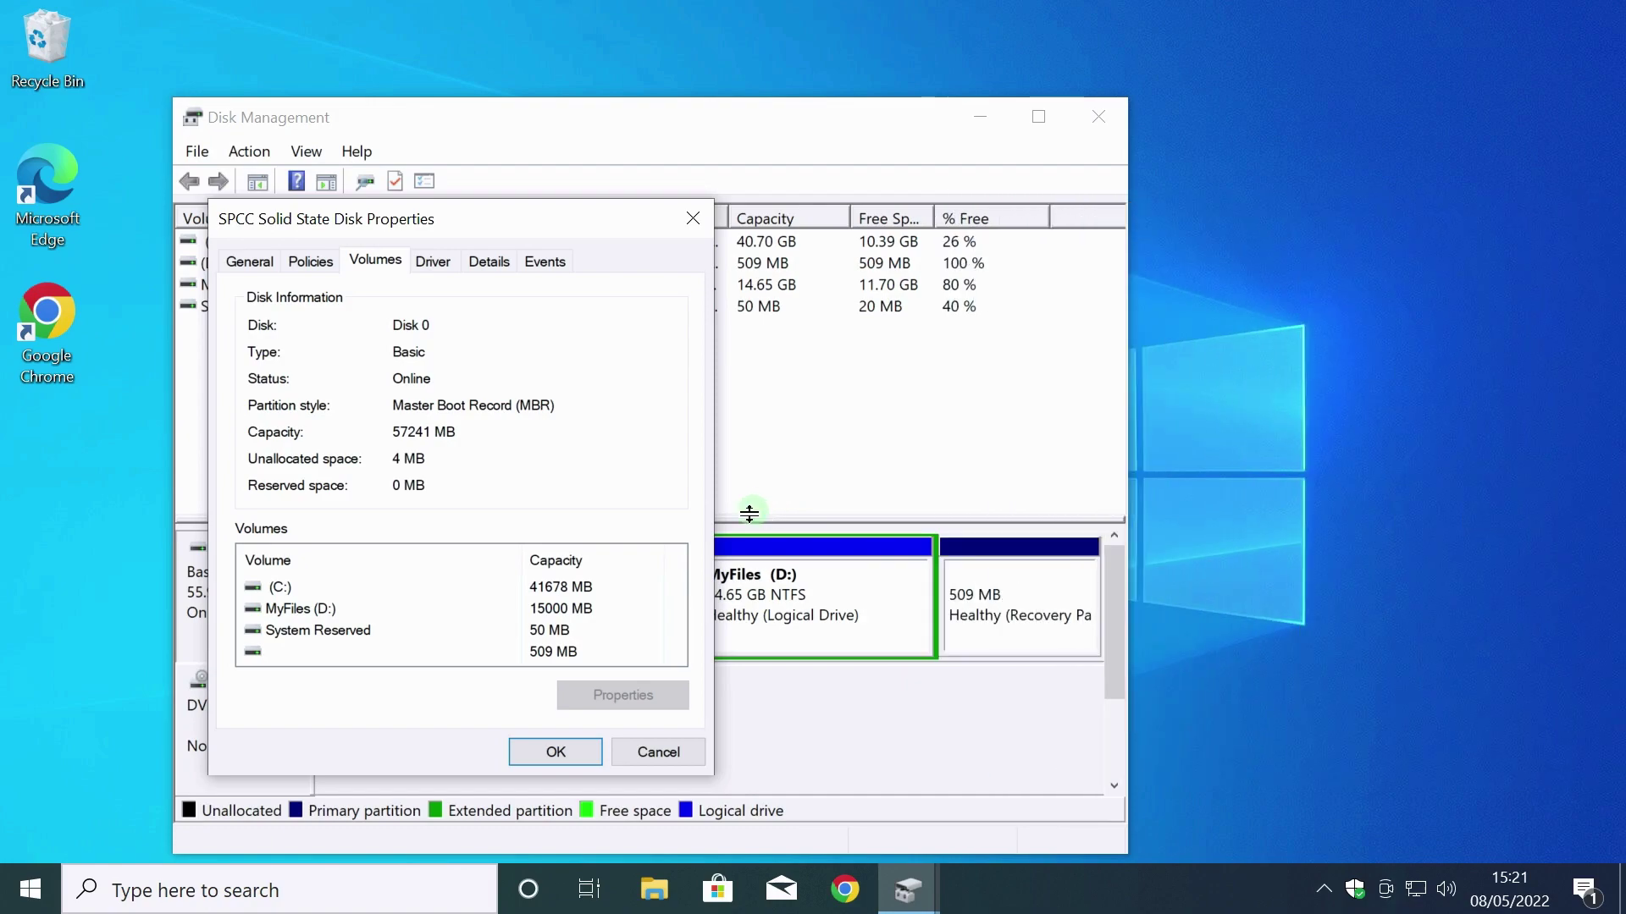
left_click(573, 752)
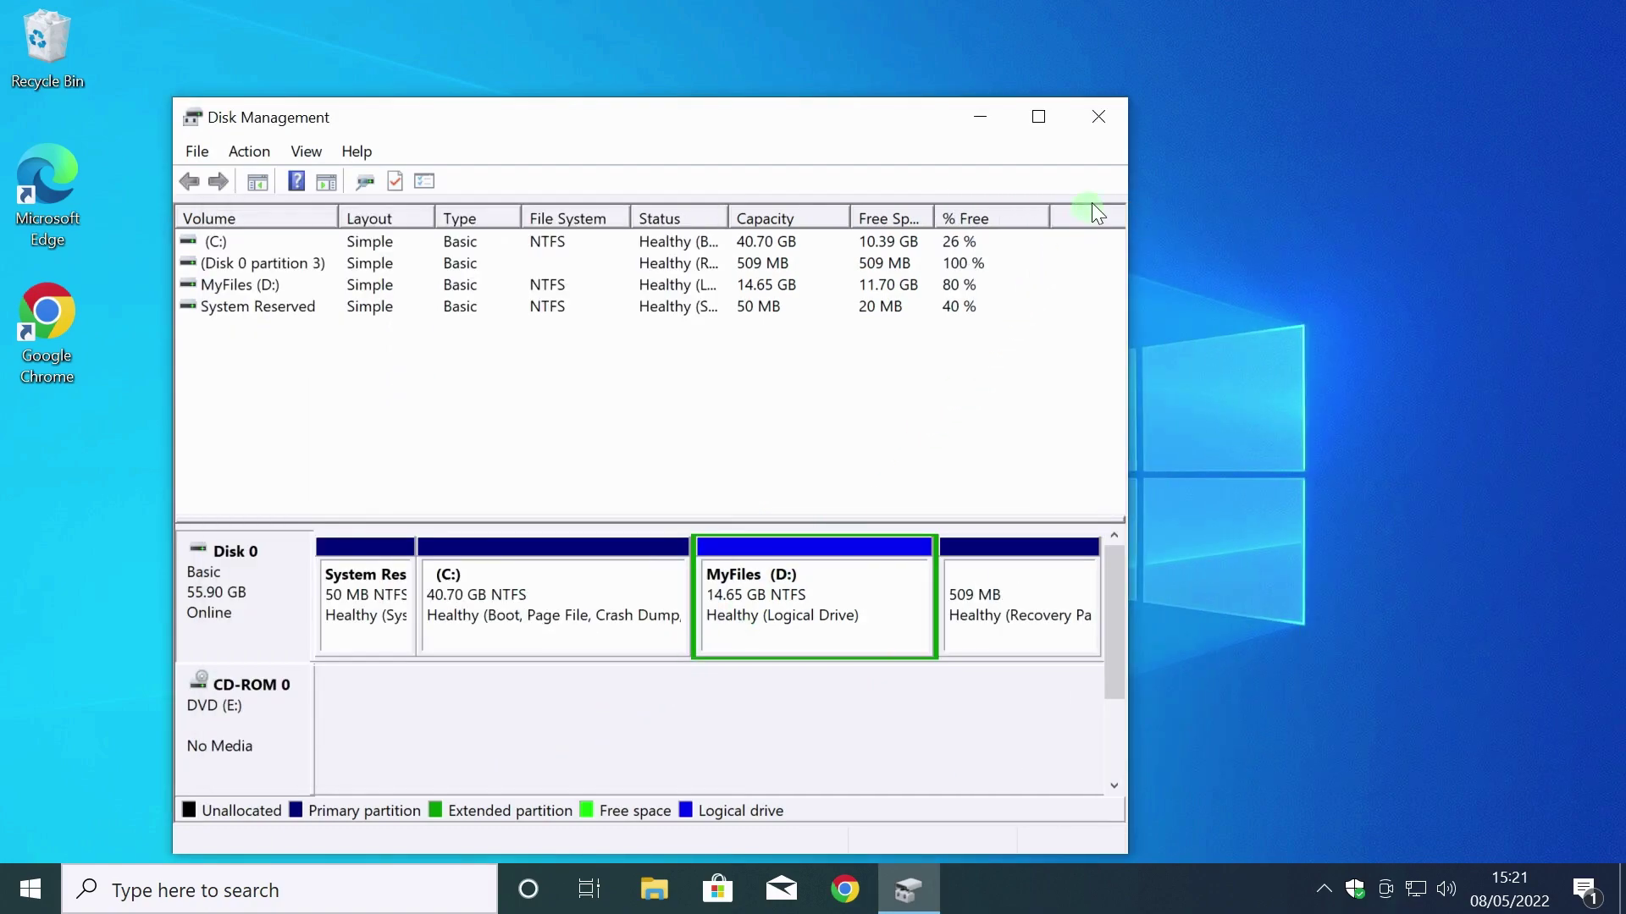
Close Disk Management and the ESD-USB (F:) drive window, leaving the desktop
left_click(1101, 119)
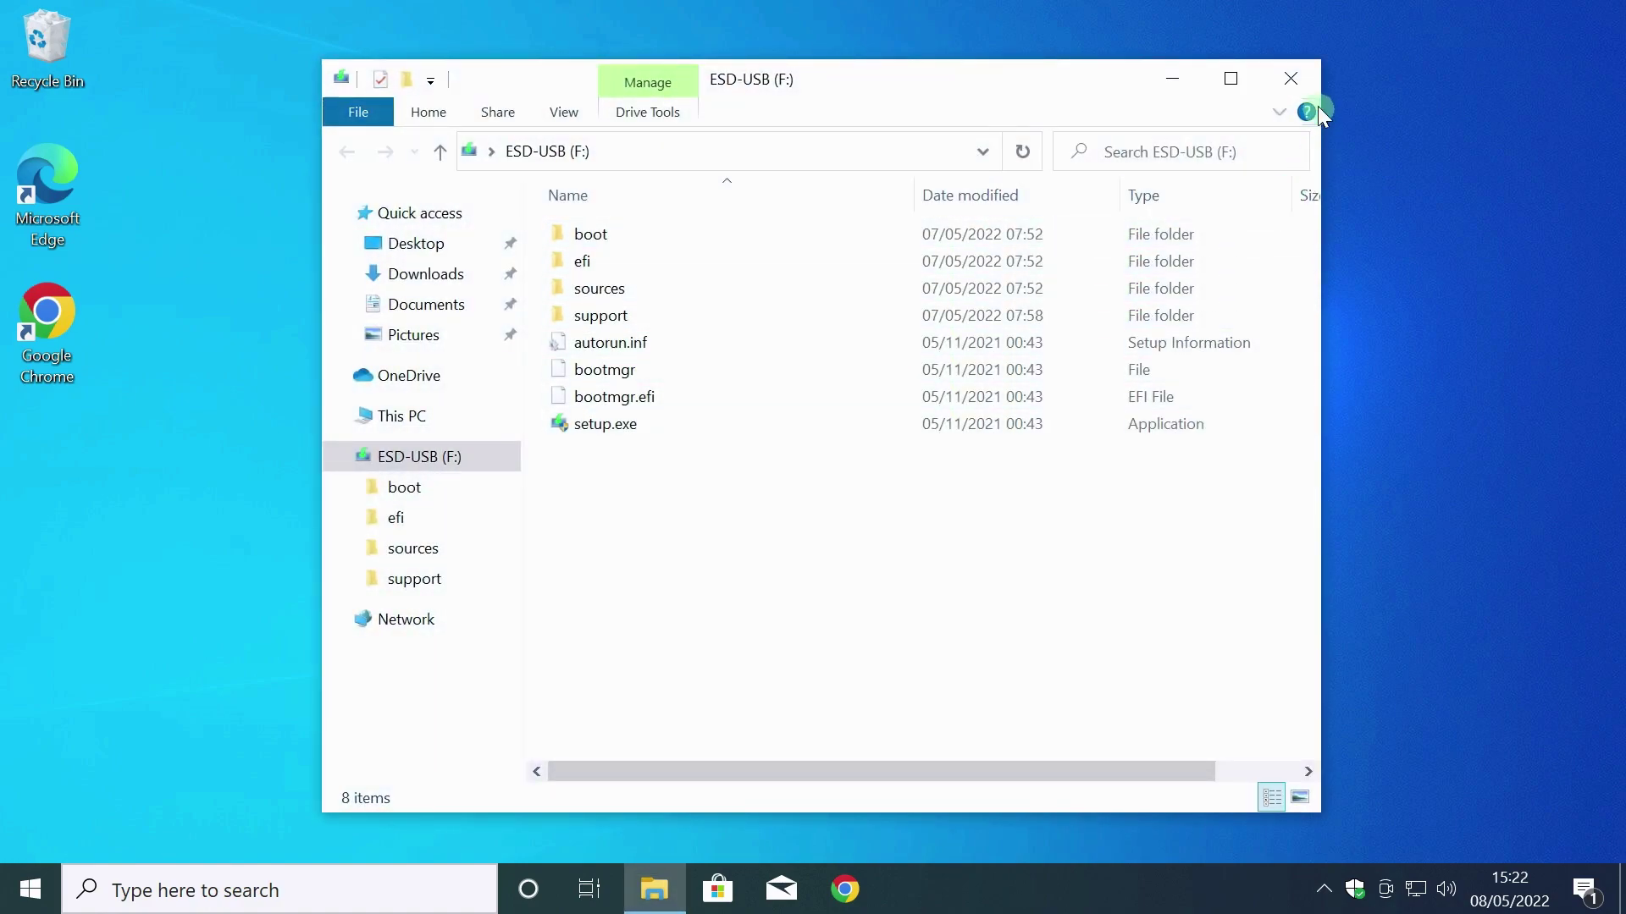
left_click(1305, 85)
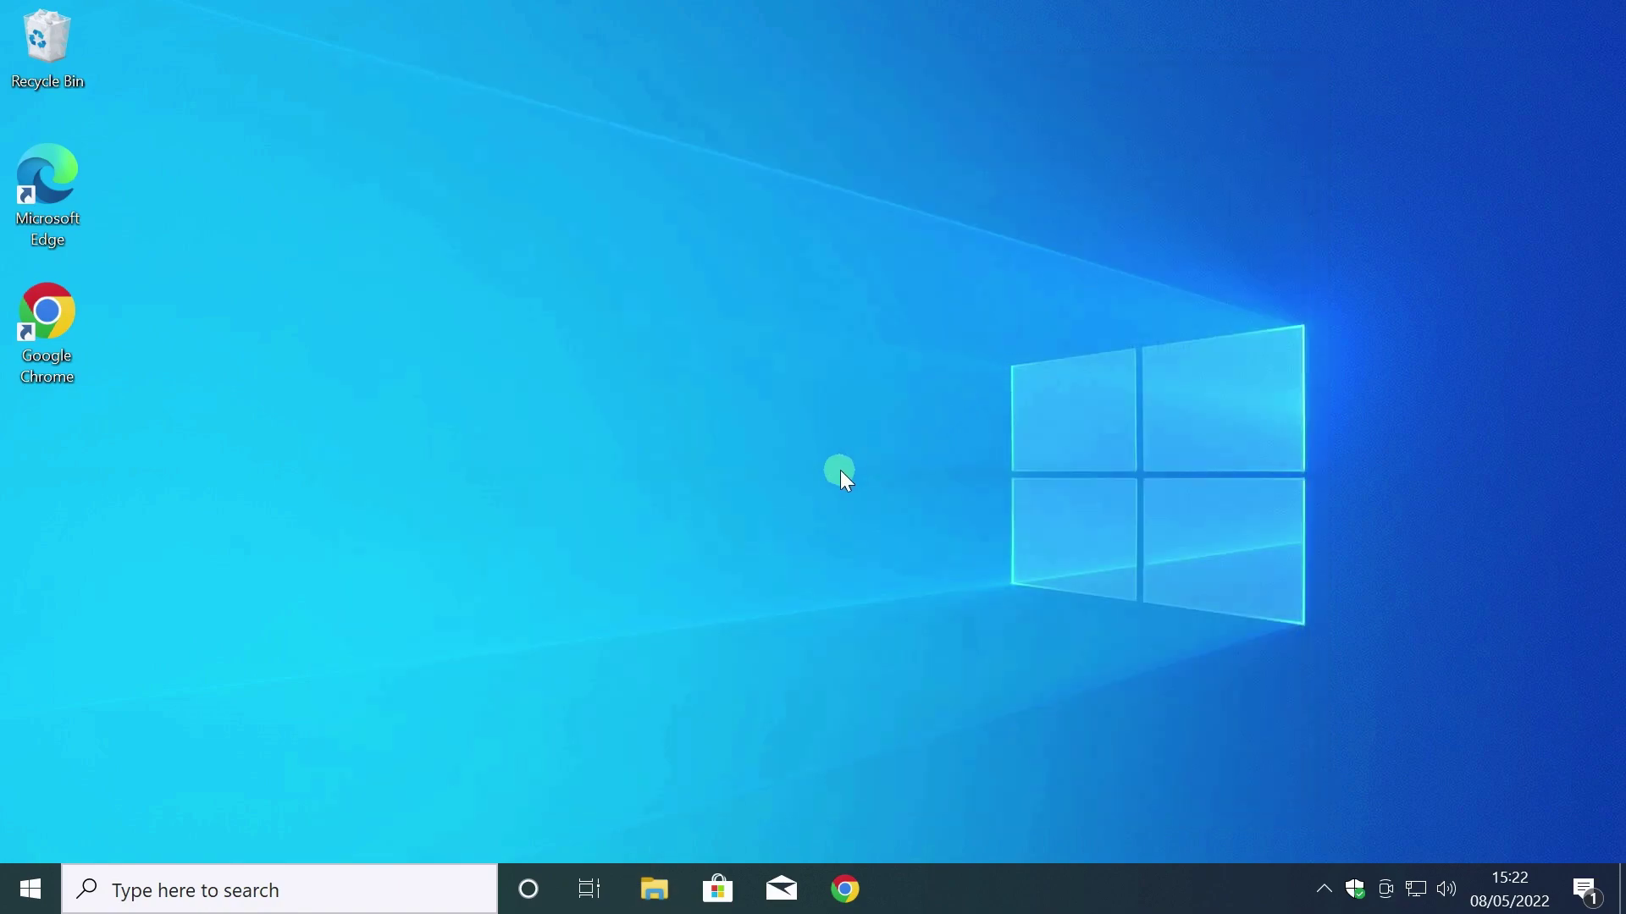
Restart Windows and press F9 repeatedly during startup to bring up the boot device menu
left_click(32, 890)
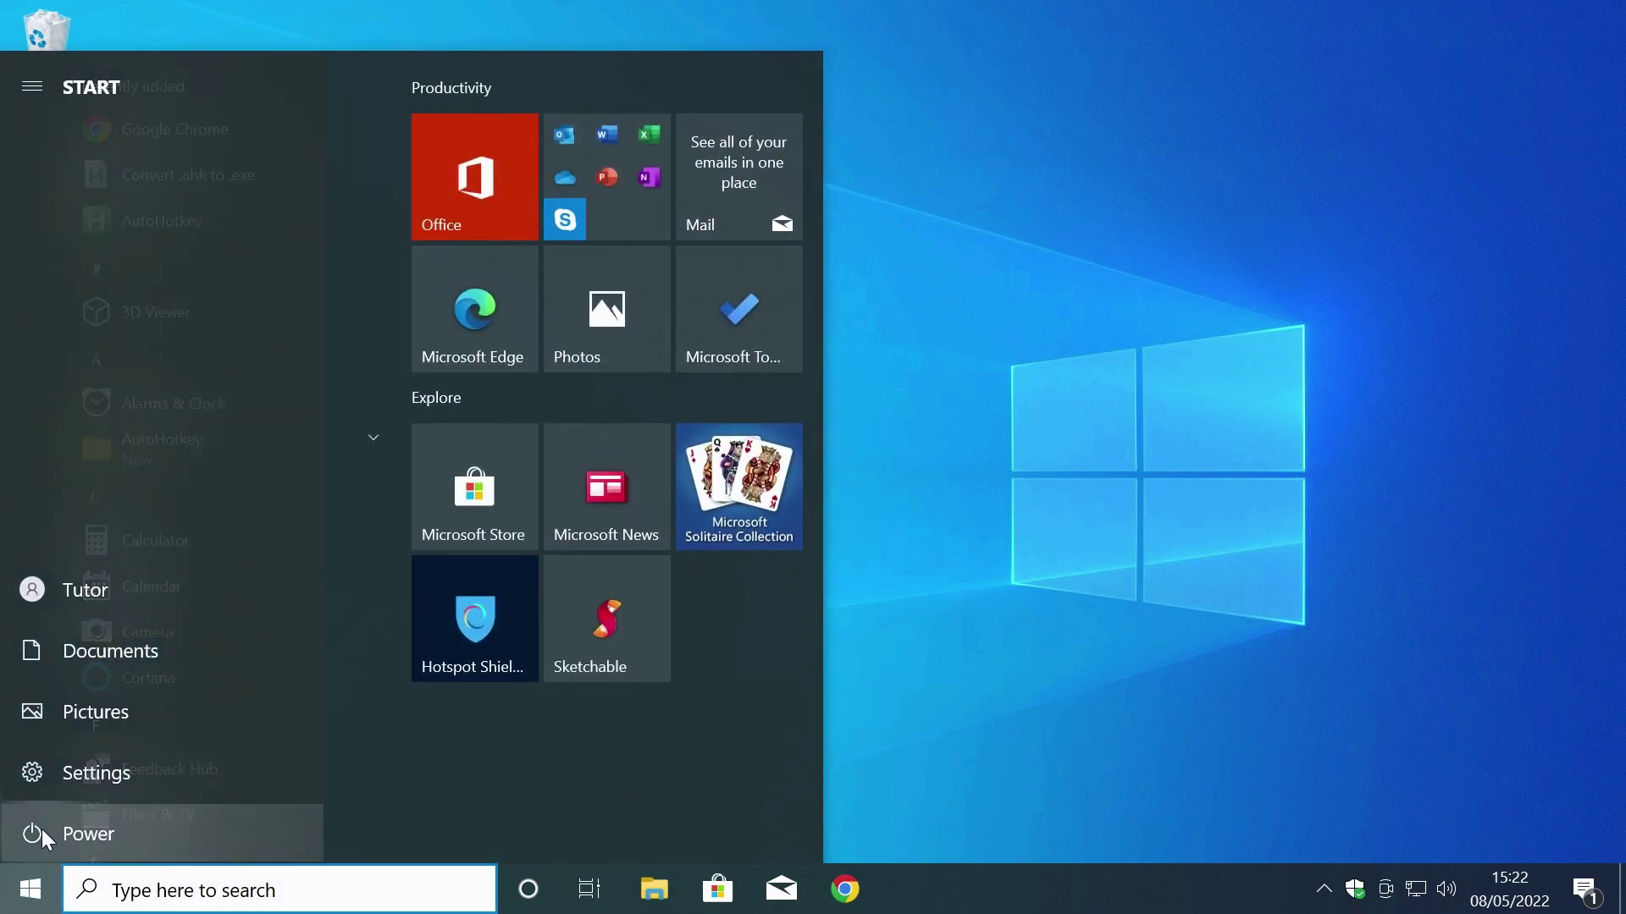
left_click(38, 833)
left_click(78, 770)
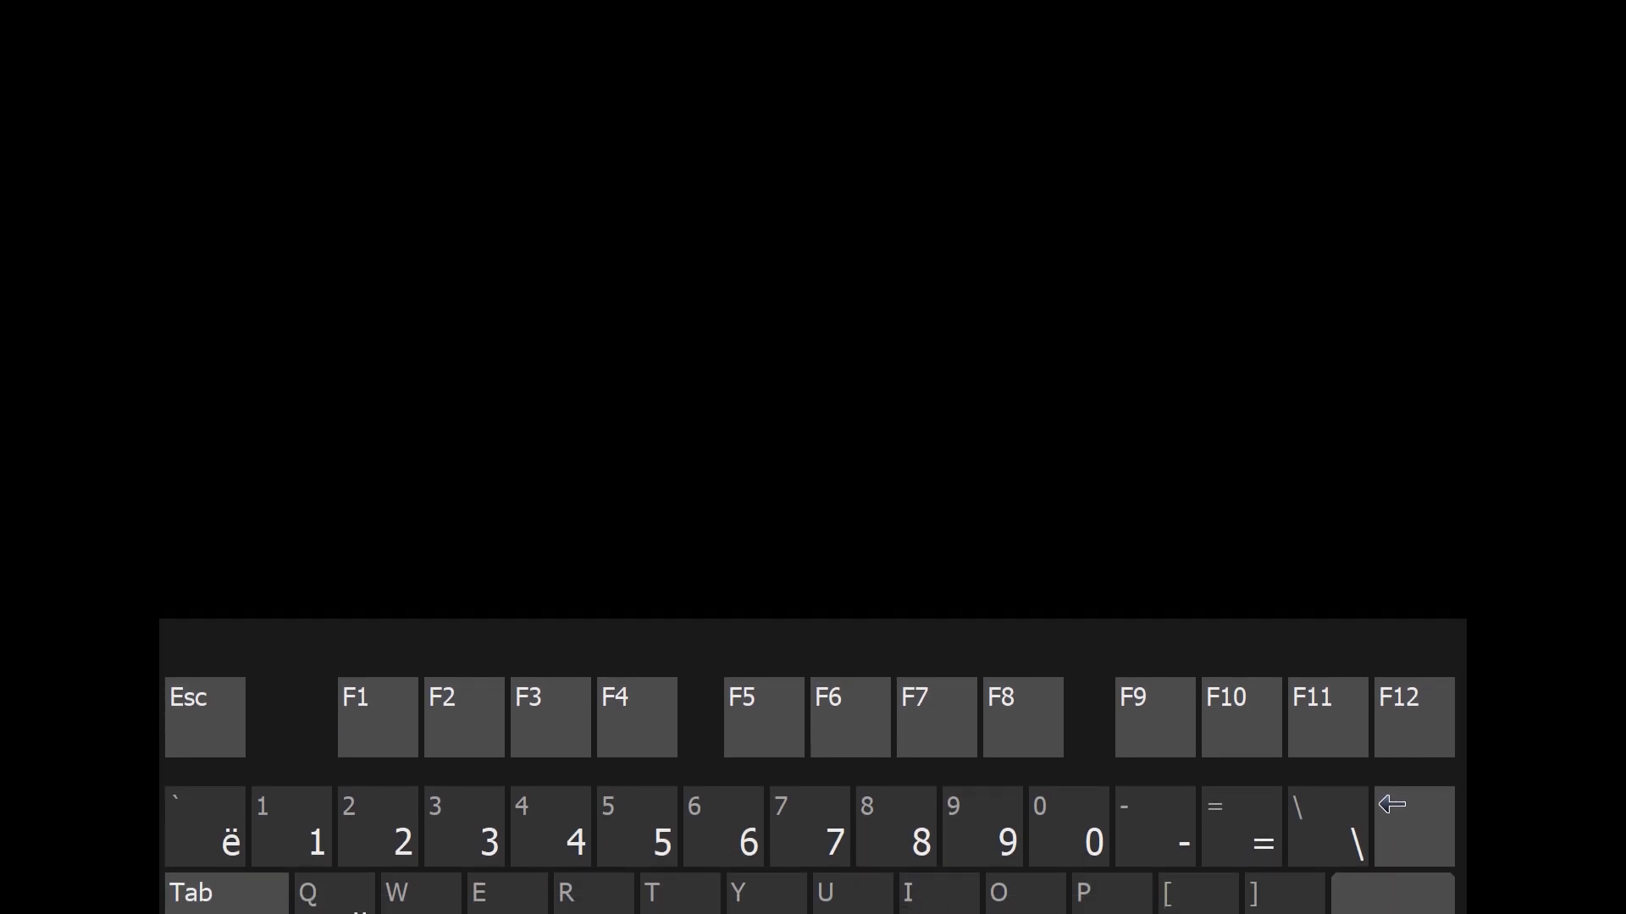
key("F9")
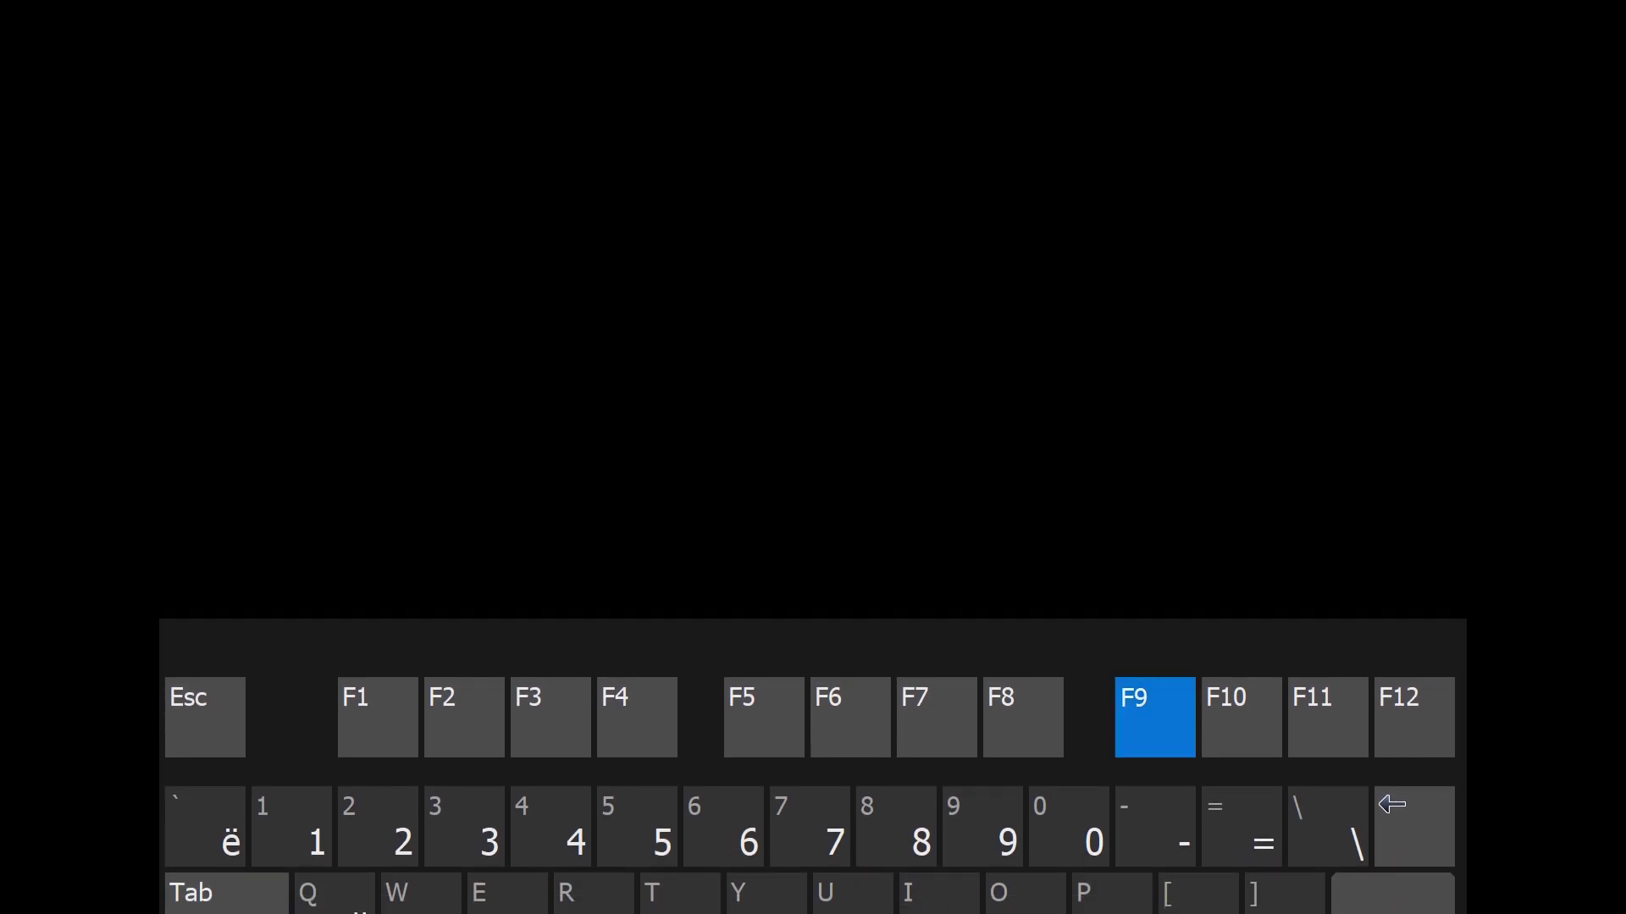
key("F9")
key("F9")
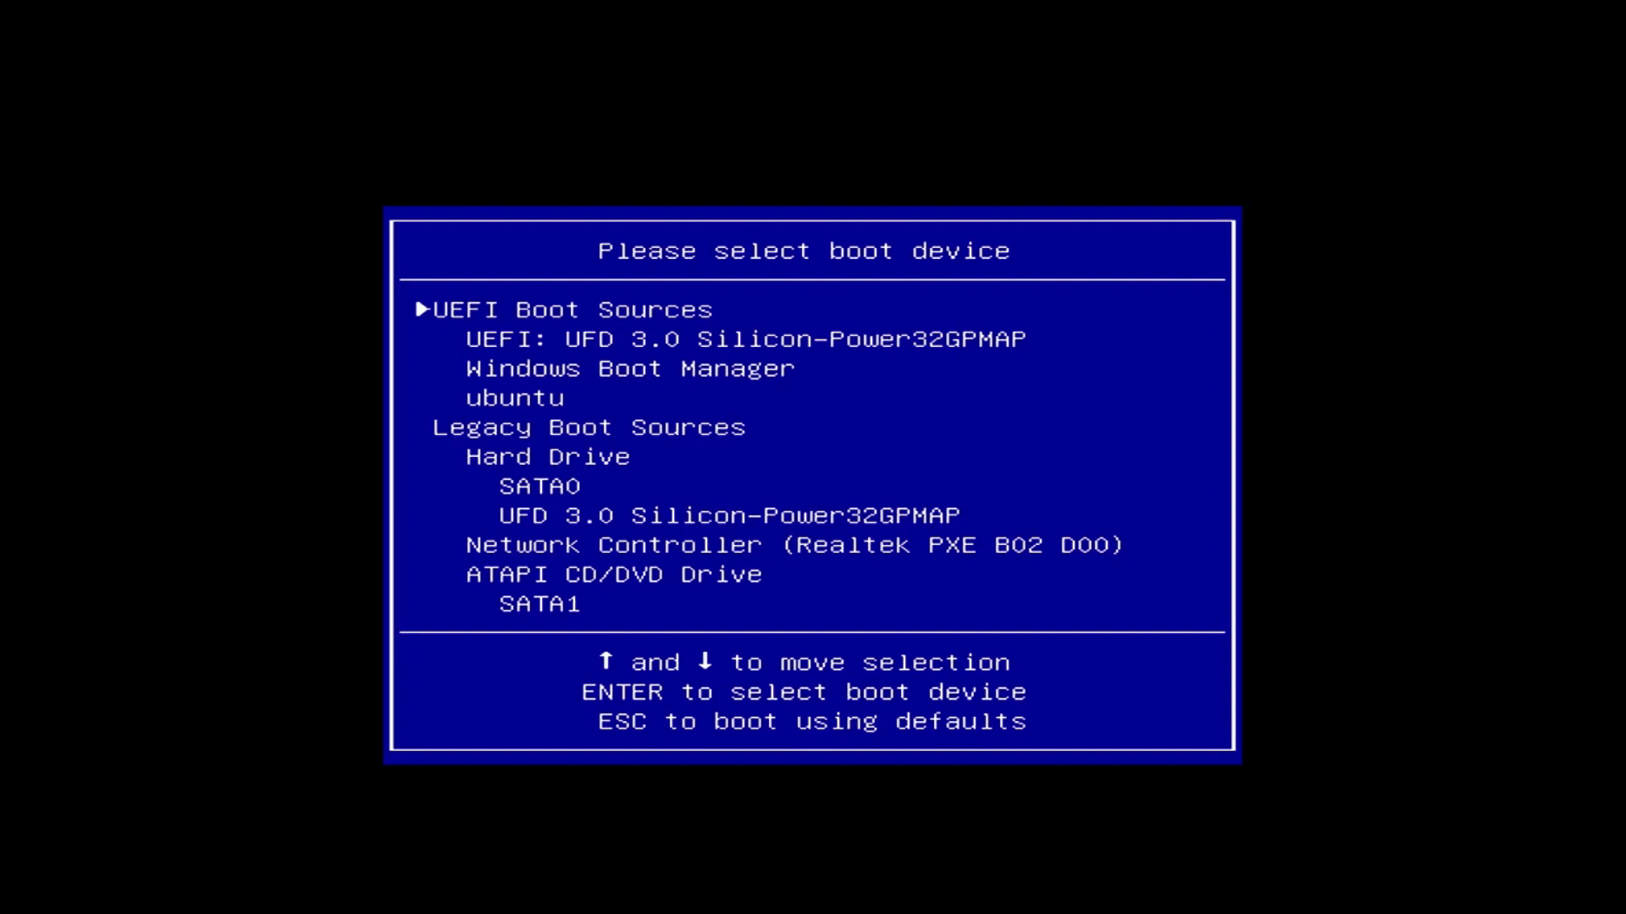
Boot from the Legacy UFD 3.0 Silicon-Power32GPMAP flash drive entry
key("Down")
key("Down")
key("Down")
key("Down")
key("Down")
key("Return")
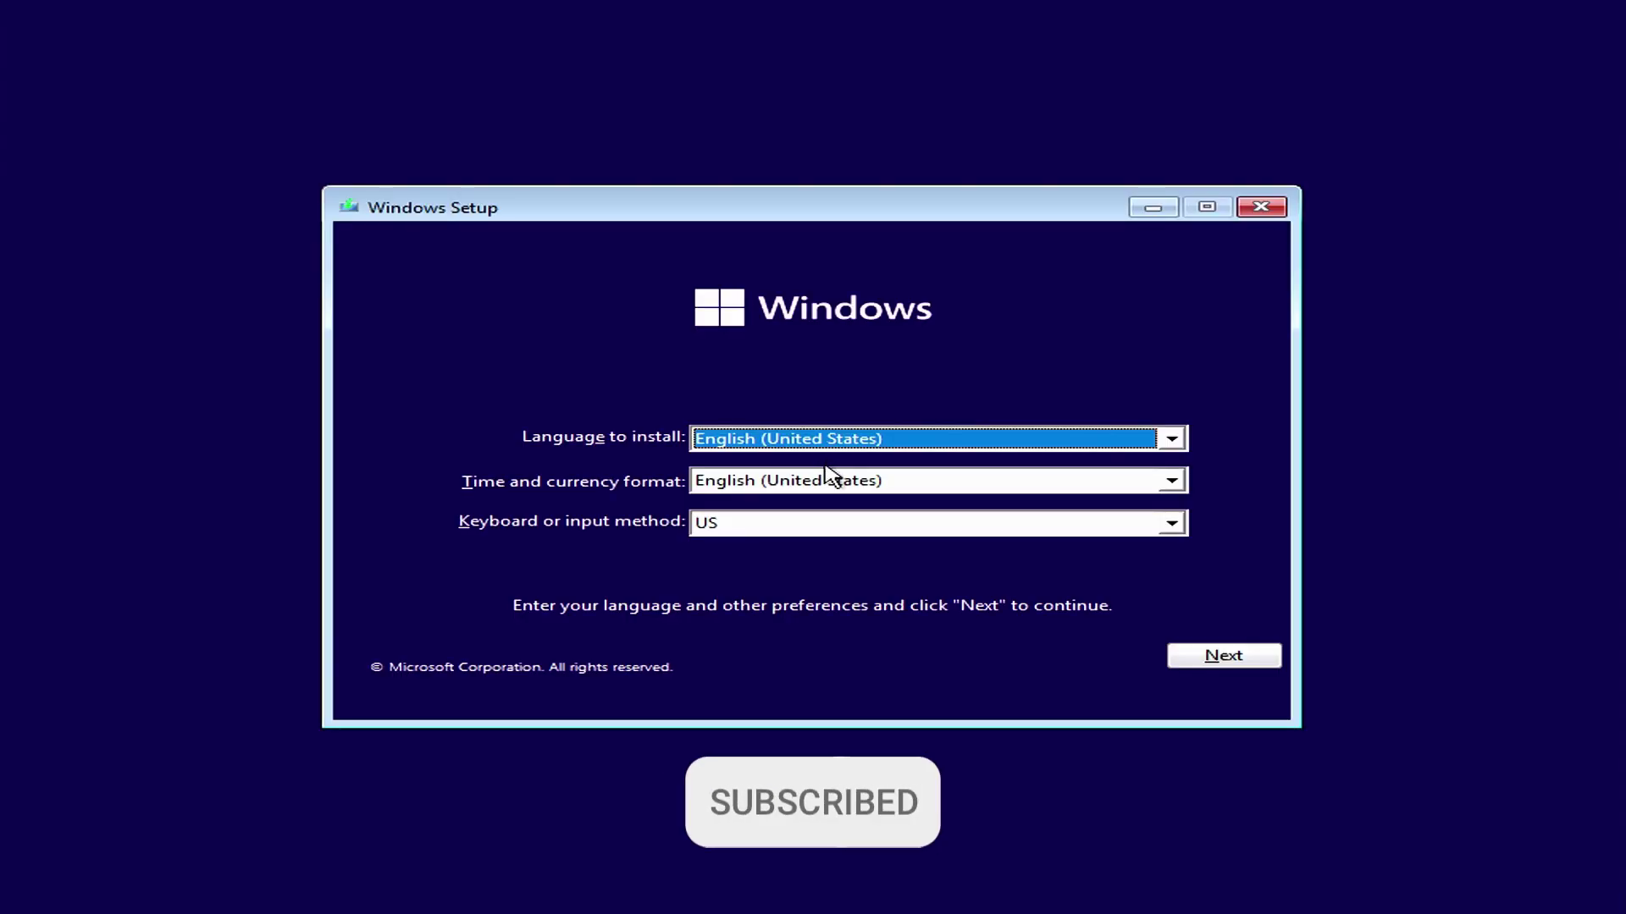
Keep English (United States), start the installation, and choose Windows 11 Pro to reach the license terms
left_click(1219, 657)
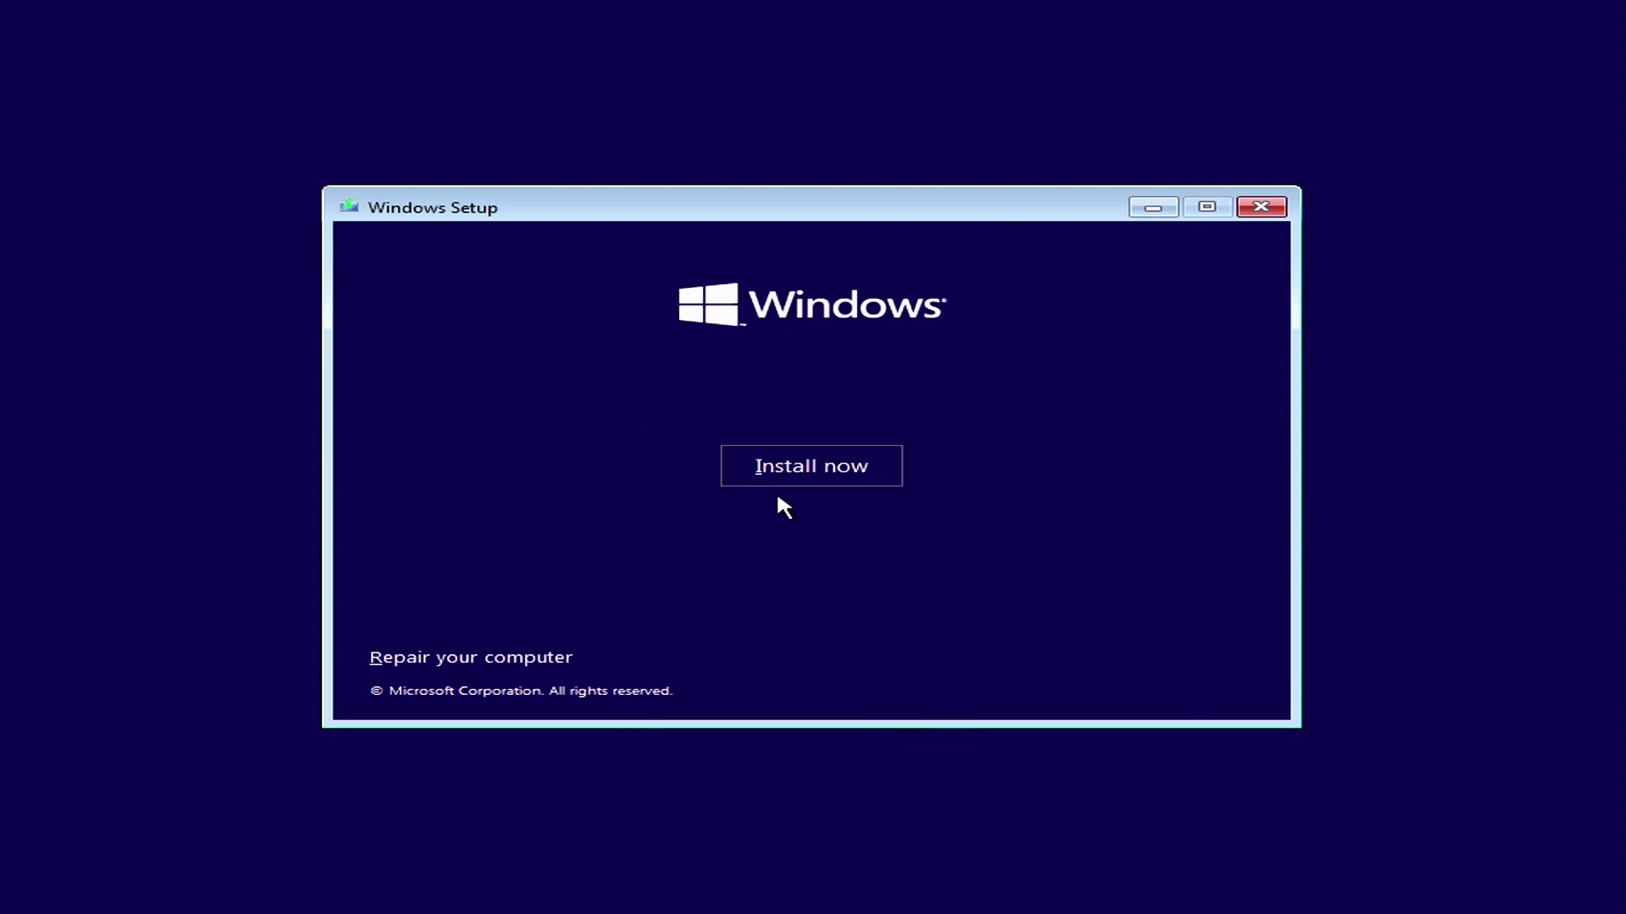
left_click(813, 473)
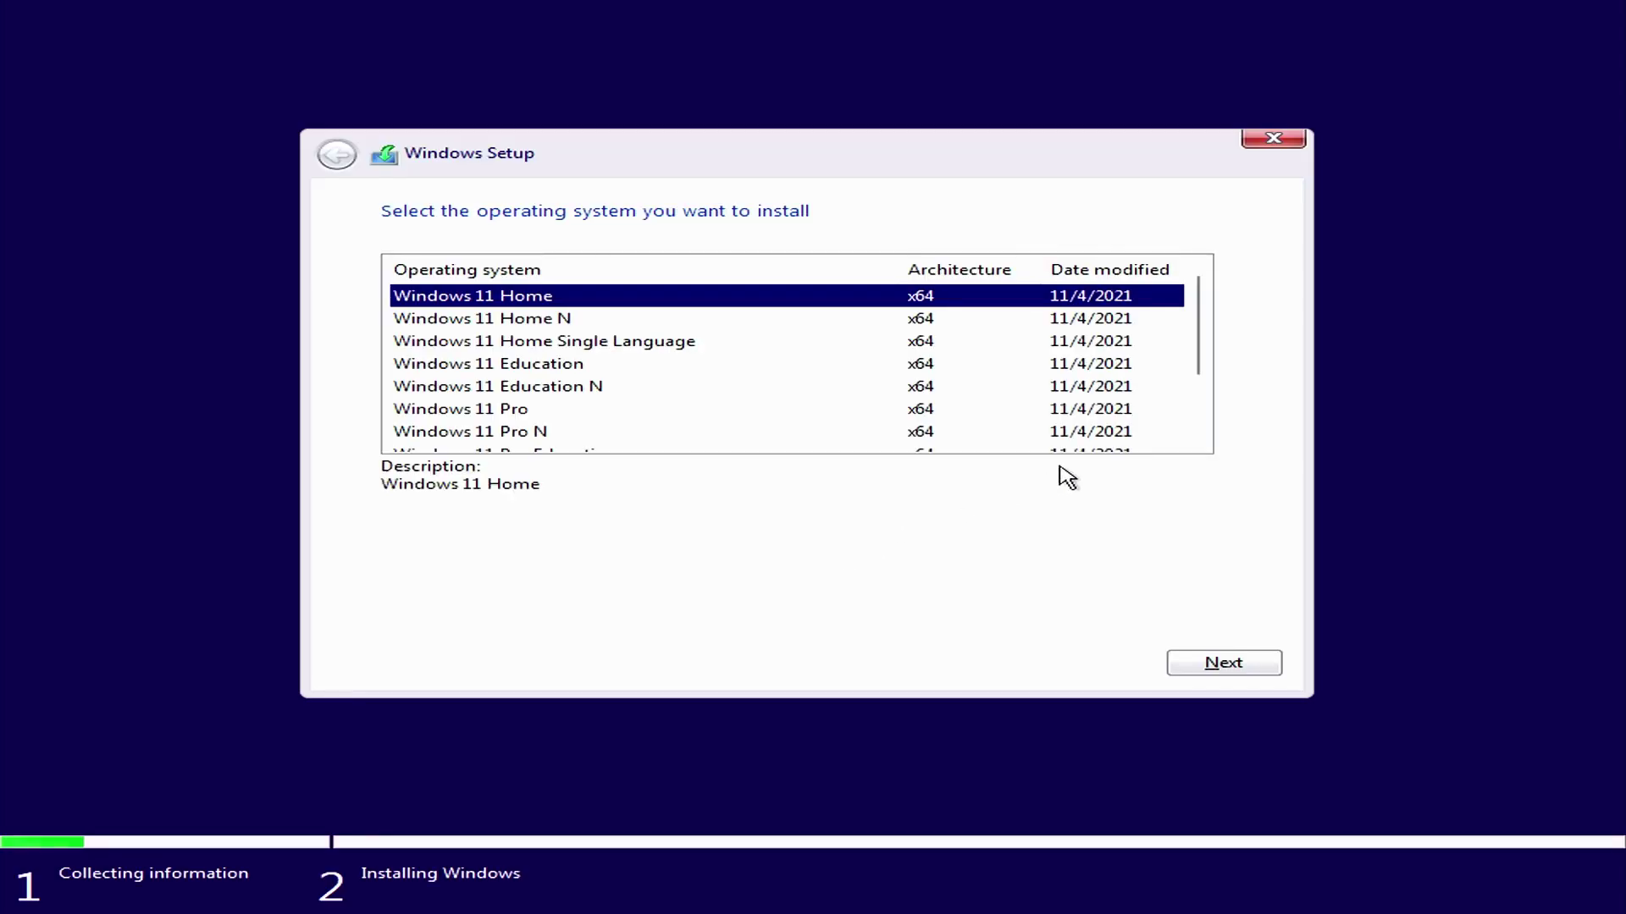
mouse_move(1203, 363)
left_mouse_down()
mouse_move(1202, 421)
mouse_move(1204, 367)
left_mouse_up()
left_click(536, 416)
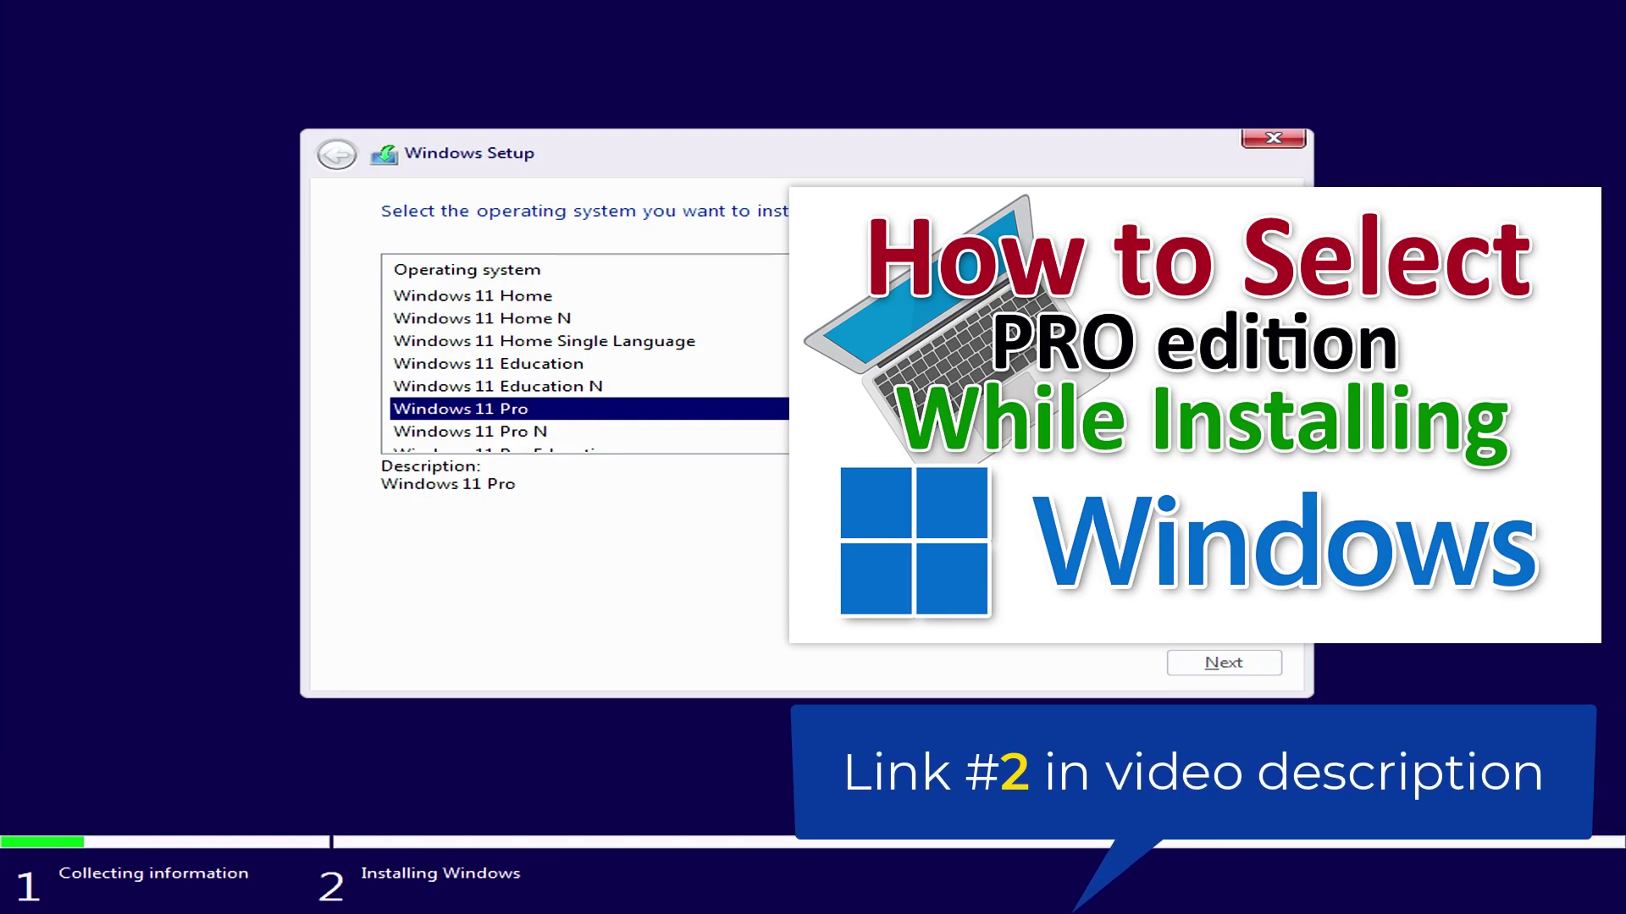
key("Return")
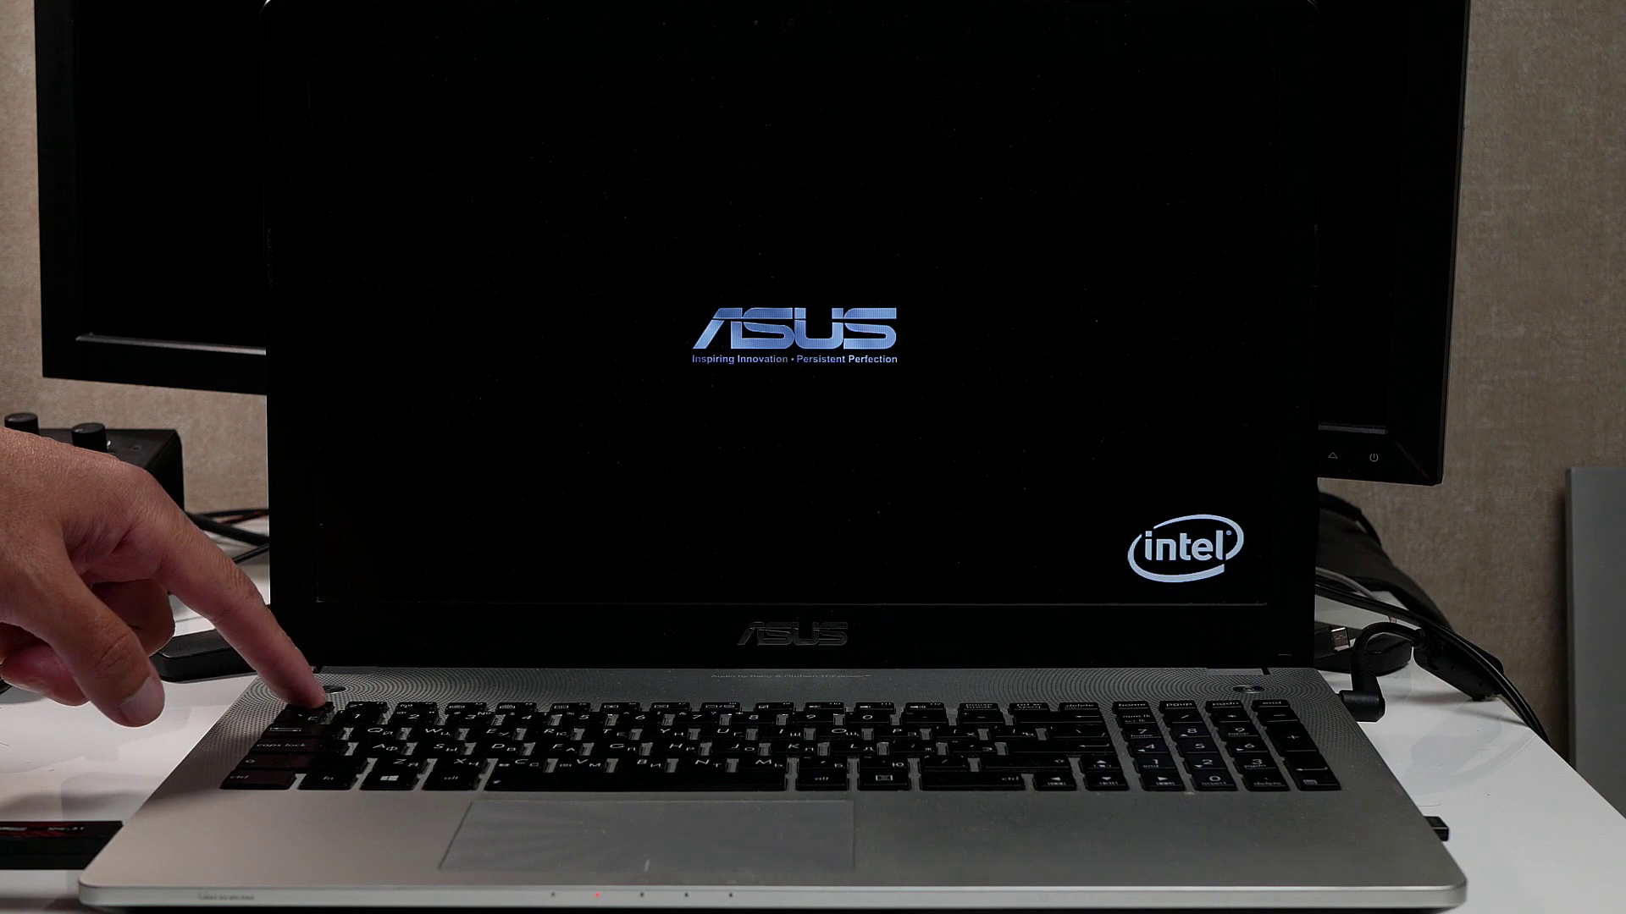
Open the ASUS boot menu and highlight the non-UEFI UFD 3.0 Silicon-Power32GPMAP entry
key("Escape")
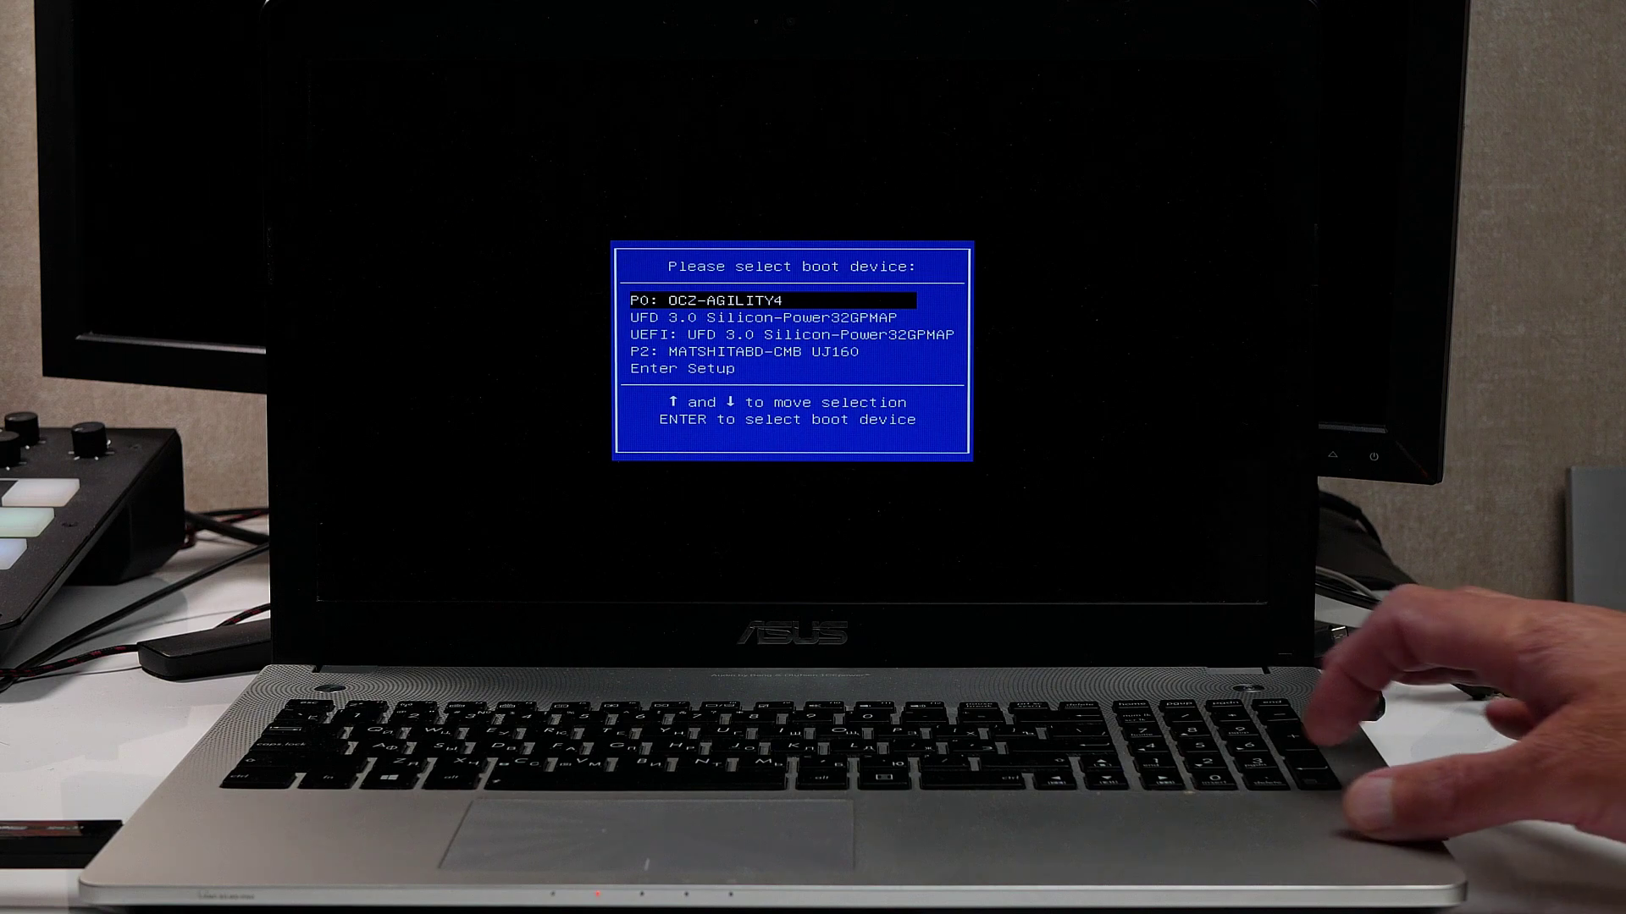
key("Down")
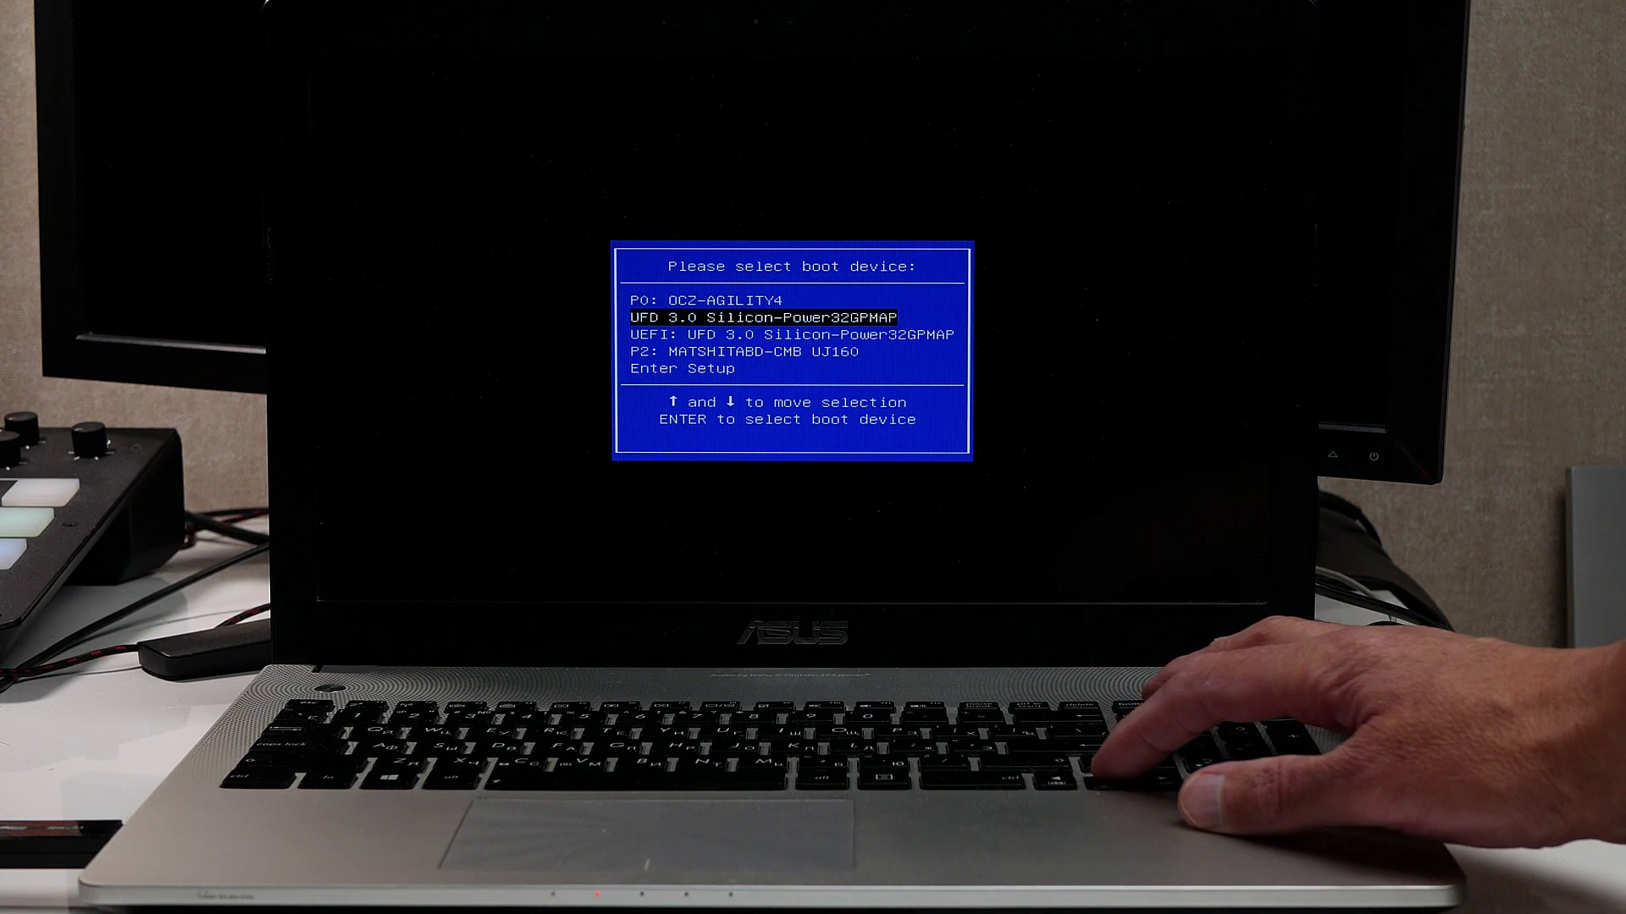
key("Down")
key("Up")
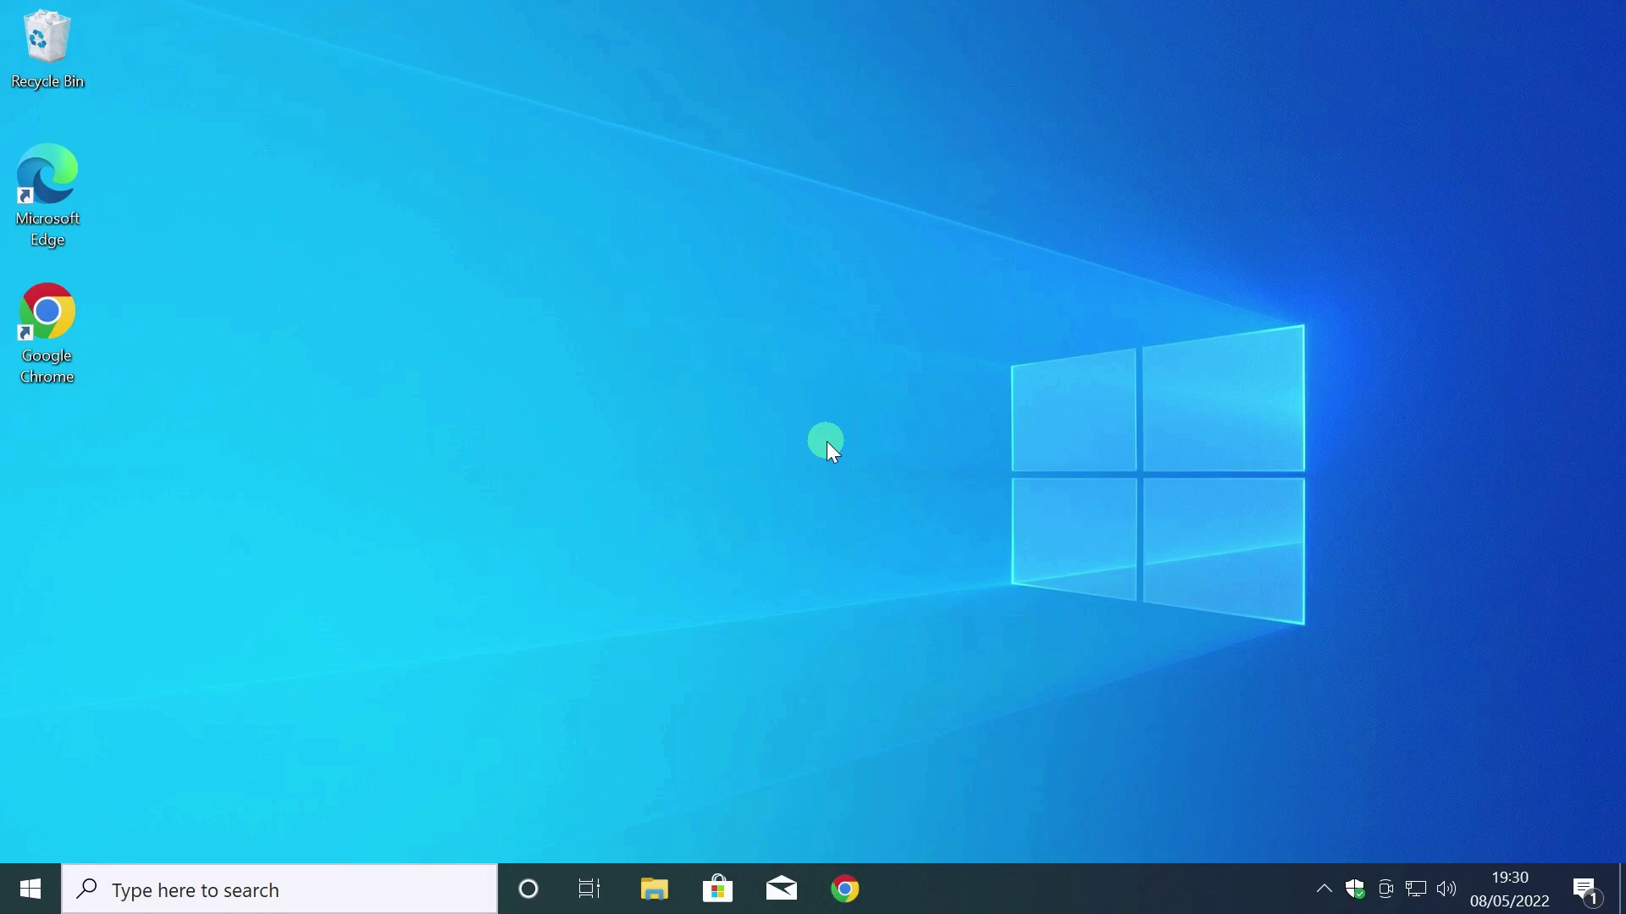
left_click(637, 873)
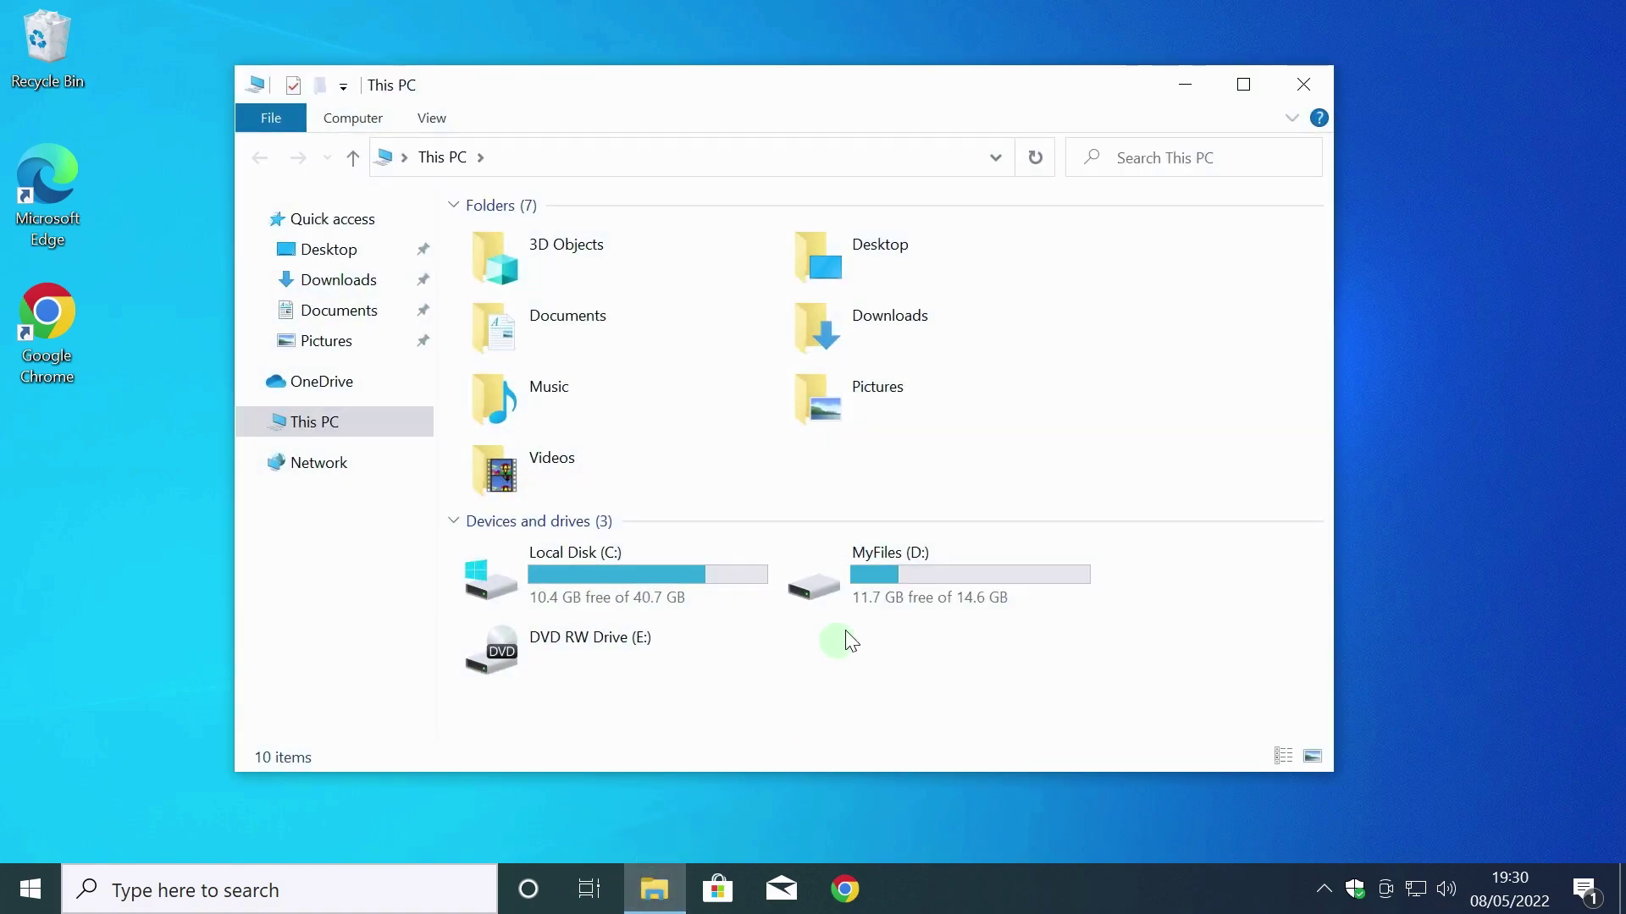
left_click(886, 585)
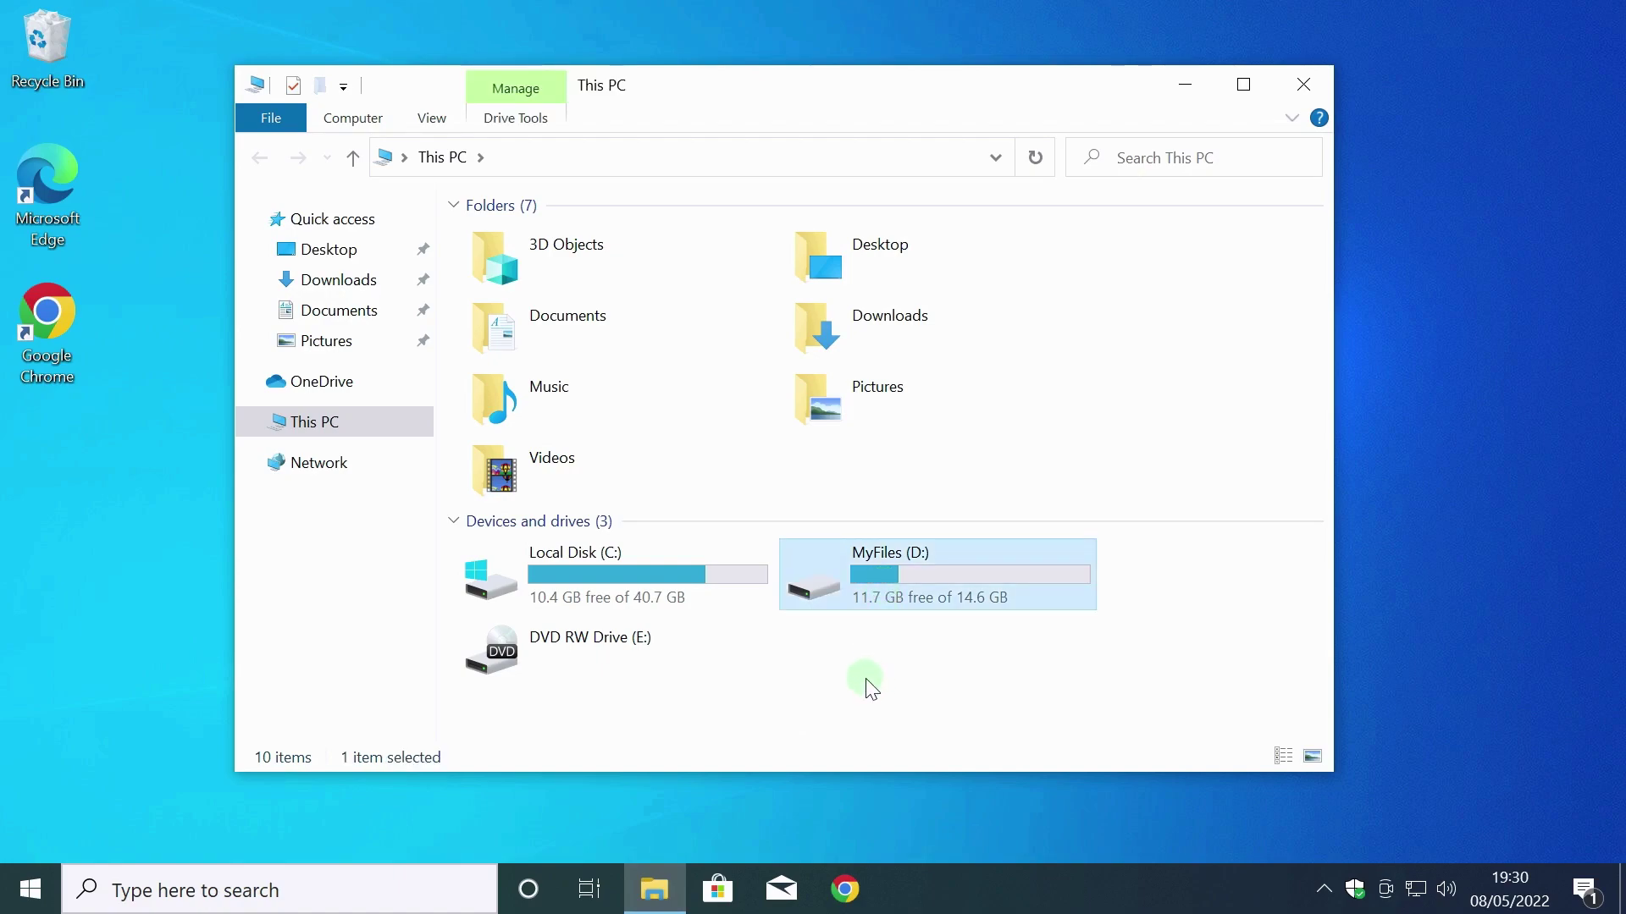